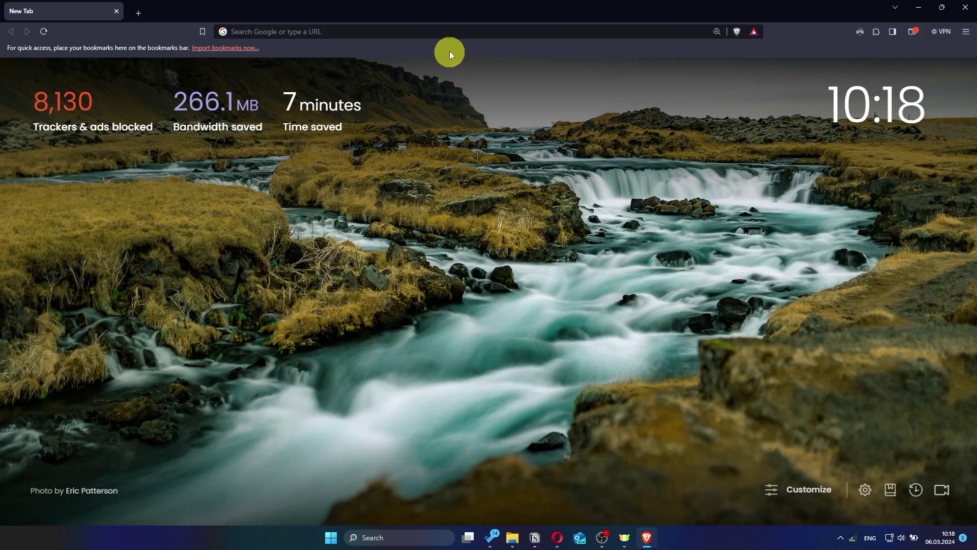
- Go to asusrouter.com in Brave to reach the router's sign-in page
{"action": "left_click", "coordinate": [447, 31]}
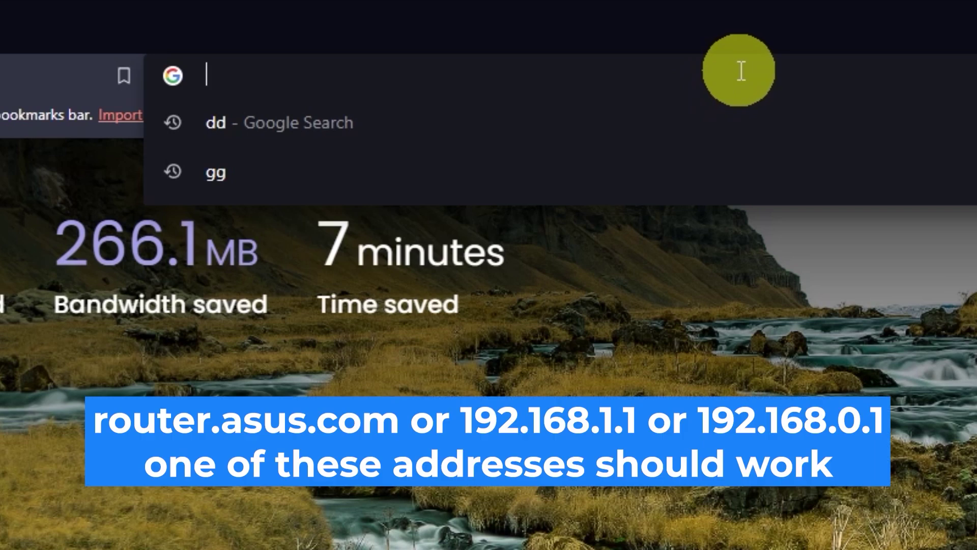
{"action": "type", "text": "asus"}
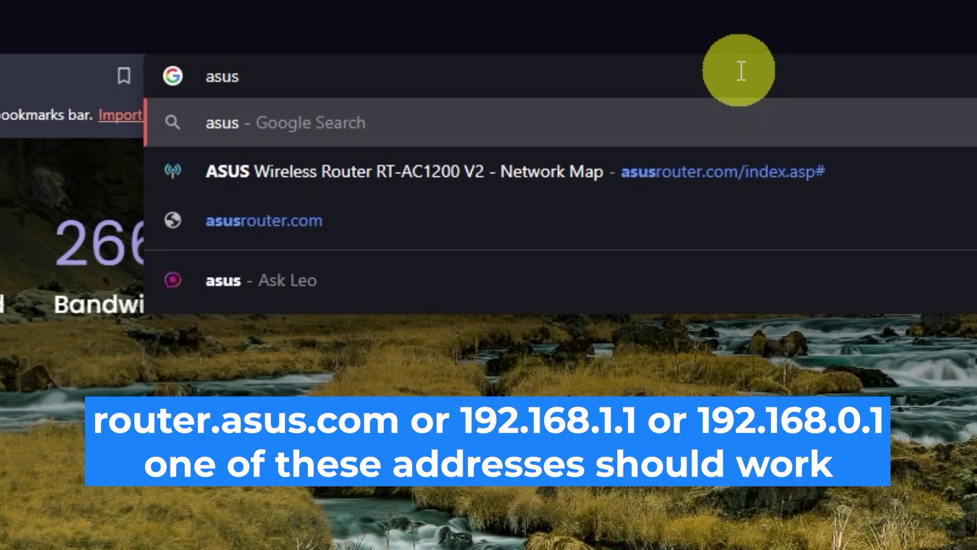
{"action": "type", "text": "router"}
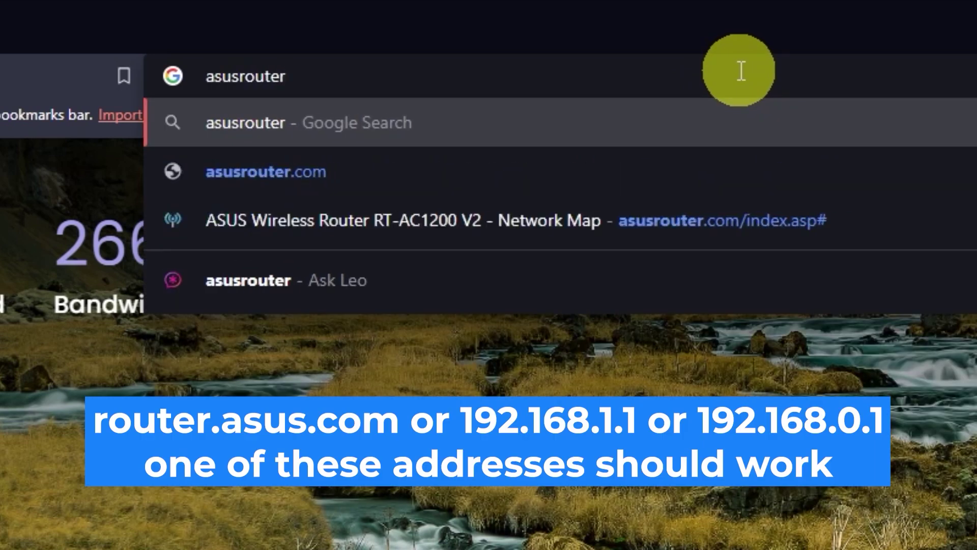
{"action": "type", "text": ".com"}
{"action": "key", "text": "Return"}
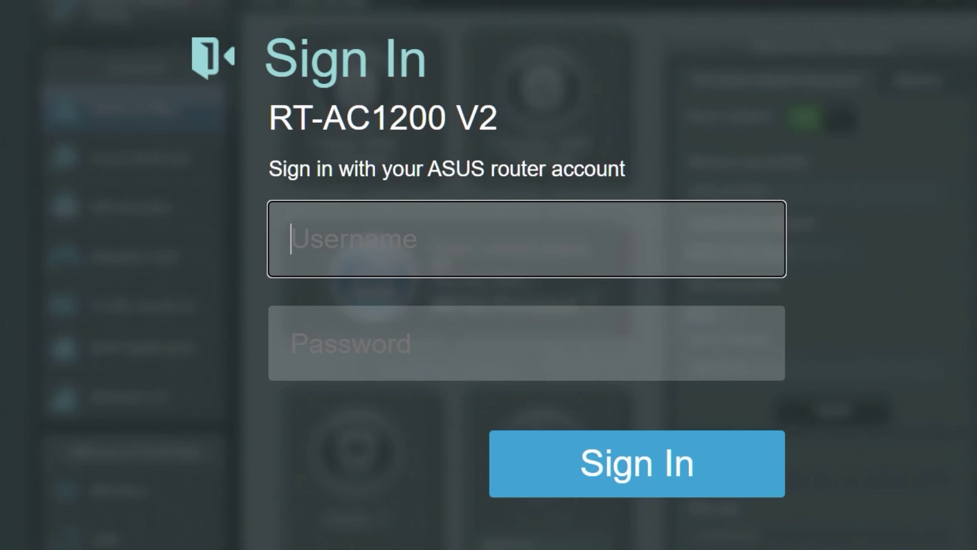
- Sign in with the default username admin and the default password
{"action": "type", "text": "admin"}
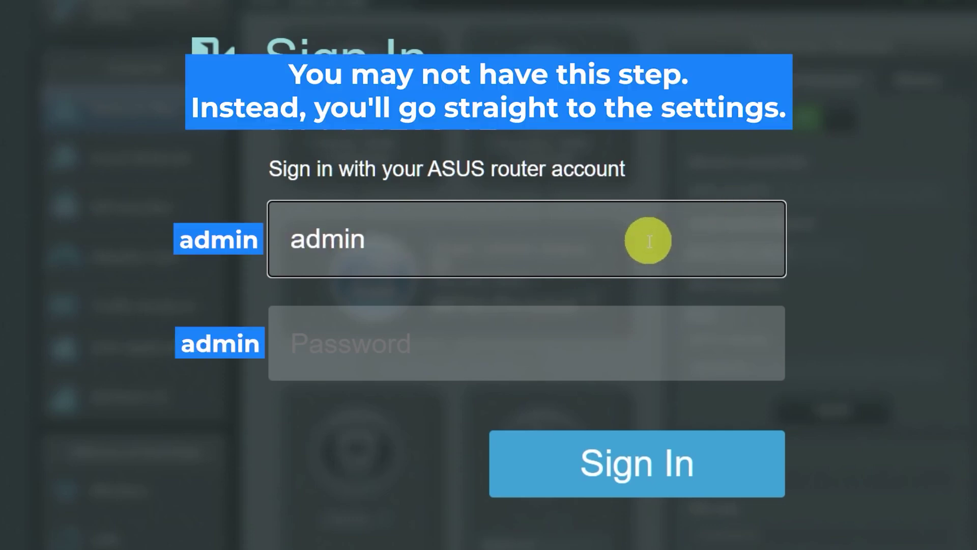
{"action": "left_click", "coordinate": [610, 348]}
{"action": "type", "text": "admin"}
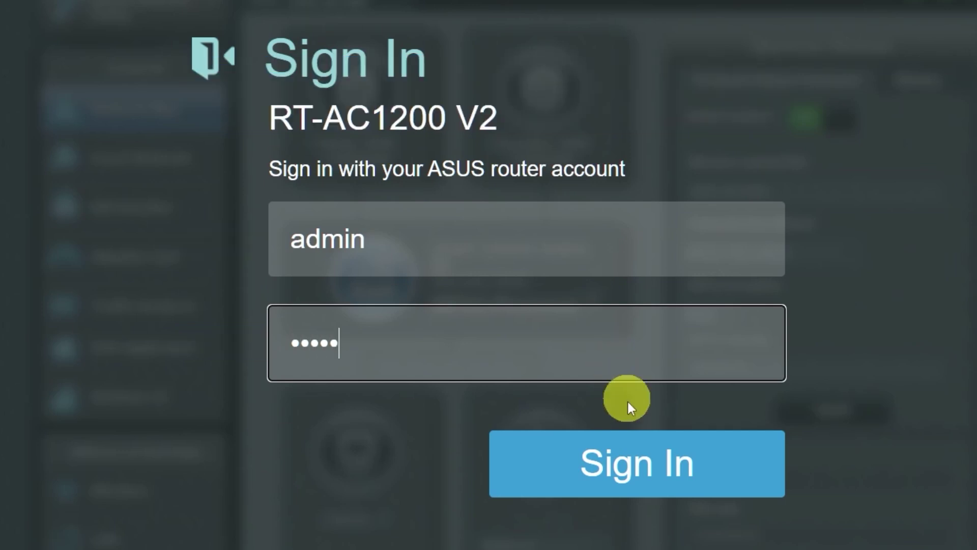
{"action": "left_click", "coordinate": [621, 460]}
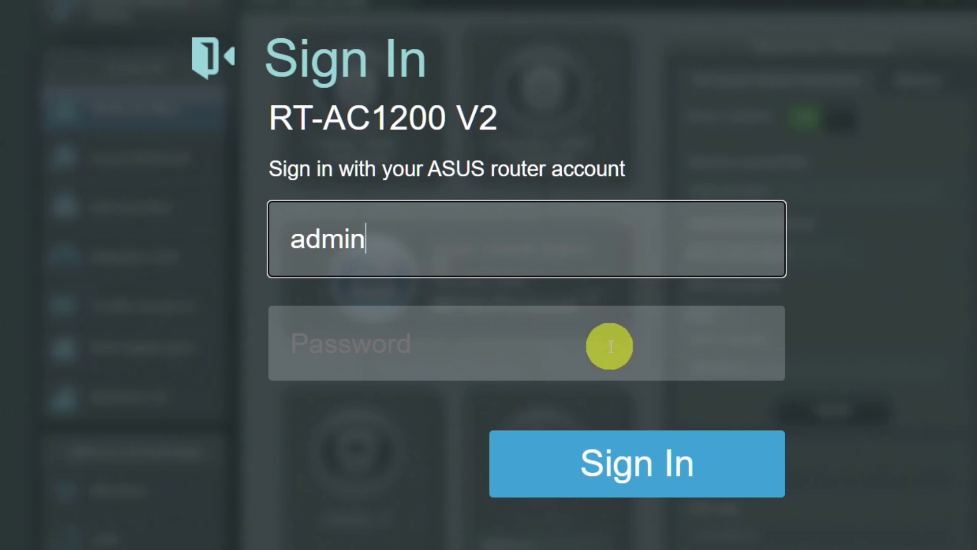
- Retry signing in with the default password, then re-enter username admin after the failure
{"action": "left_click", "coordinate": [608, 345]}
{"action": "type", "text": "admin"}
{"action": "left_click", "coordinate": [622, 460]}
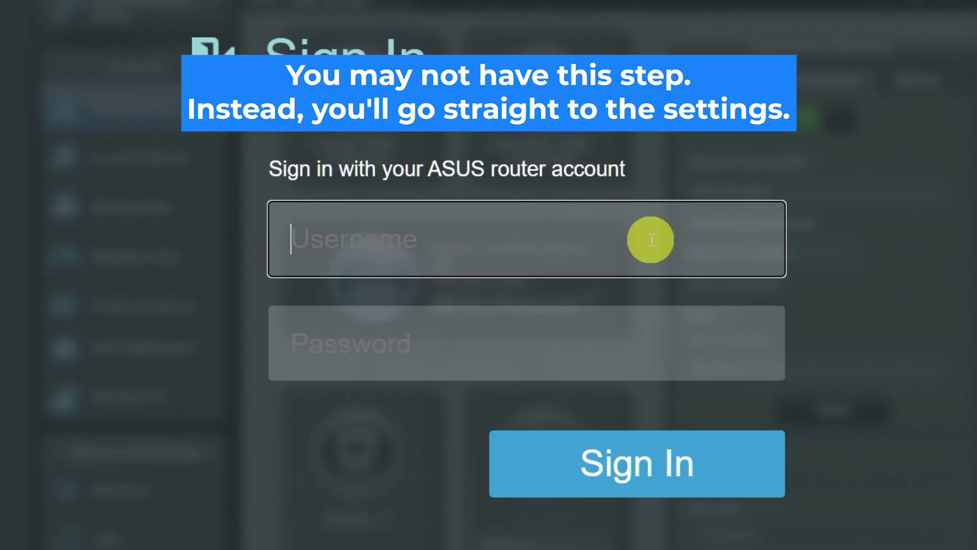
{"action": "type", "text": "admin"}
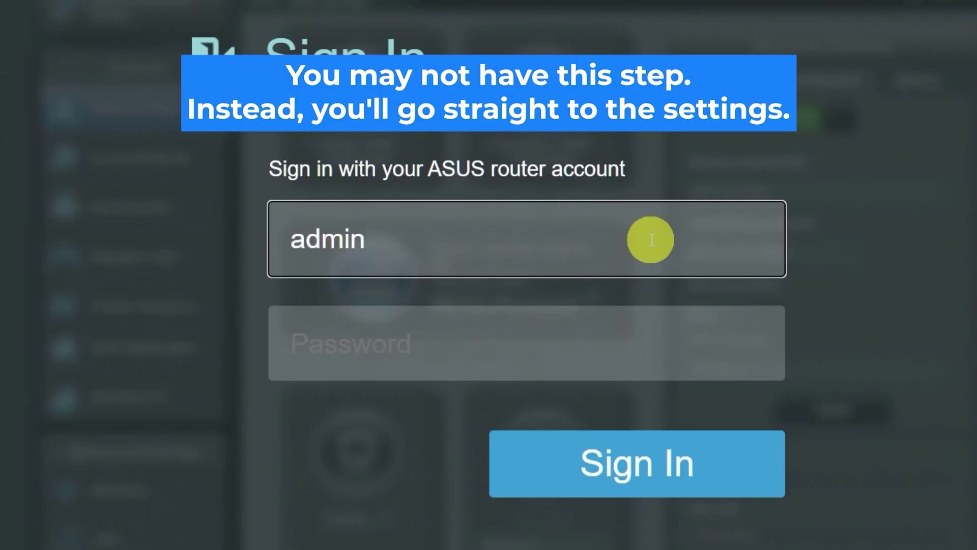
- Enter the default password beneath username admin and submit the sign-in
{"action": "left_click", "coordinate": [610, 347]}
{"action": "type", "text": "admin"}
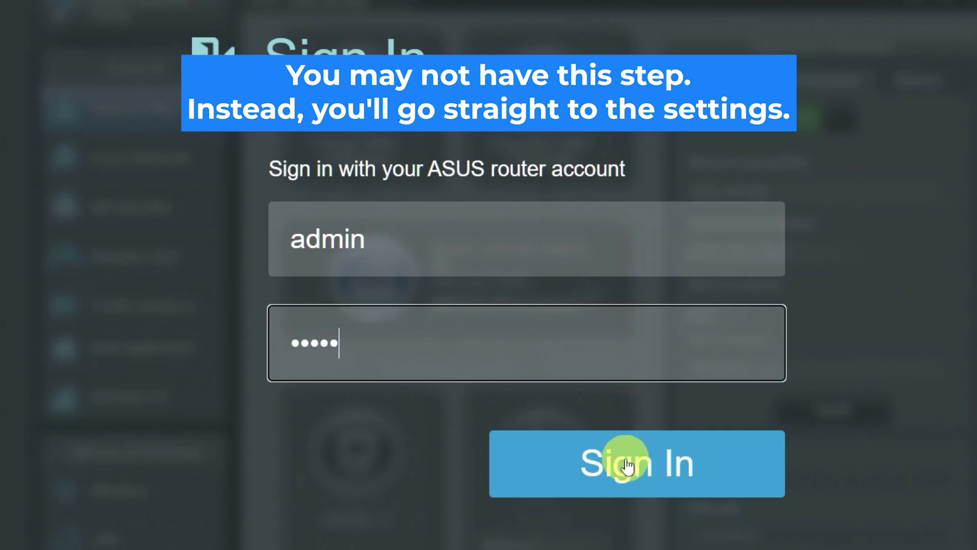
{"action": "left_click", "coordinate": [622, 462]}
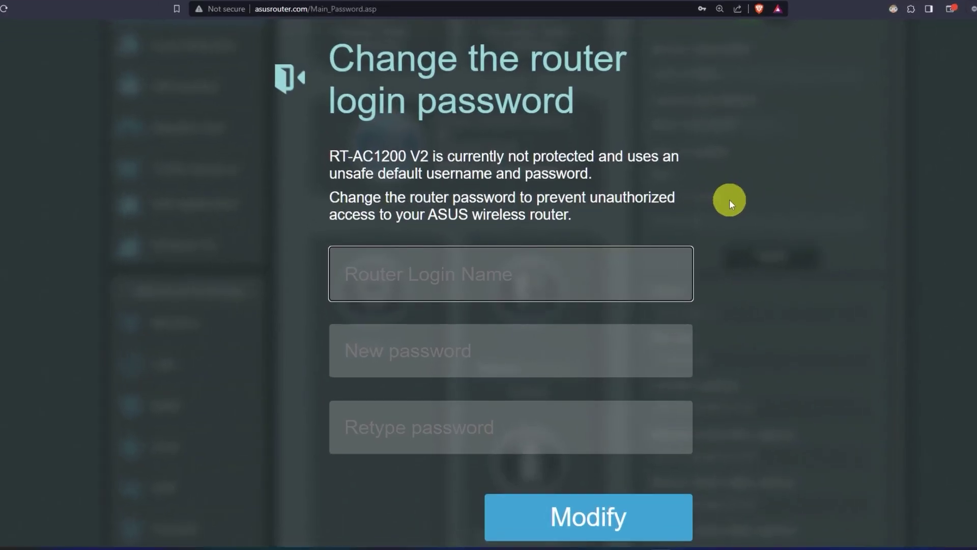
- Change the router login name to asus with a new, confirmed password
{"action": "type", "text": "asus"}
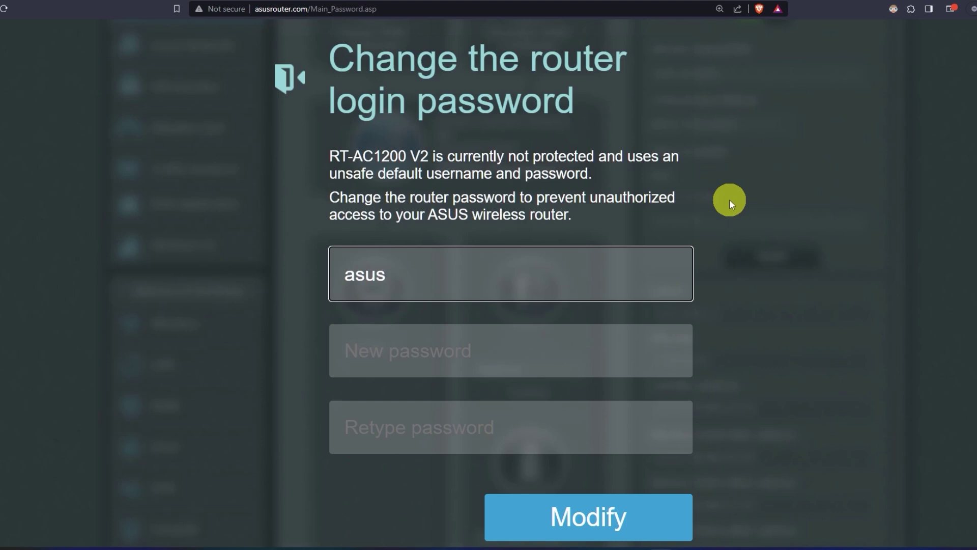
{"action": "left_click", "coordinate": [531, 349]}
{"action": "type", "text": "•••••••••••"}
{"action": "left_click", "coordinate": [527, 433]}
{"action": "type", "text": "•••••••••"}
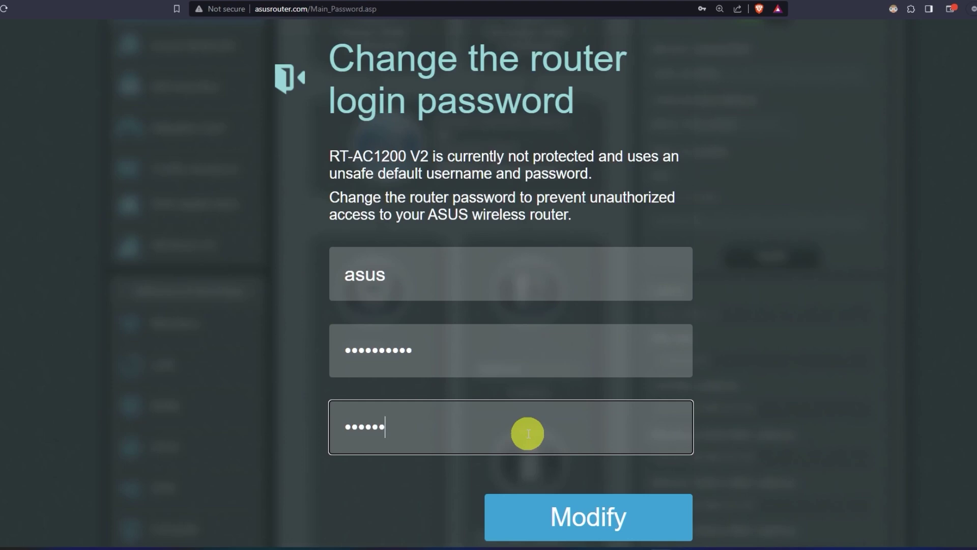
{"action": "type", "text": "•"}
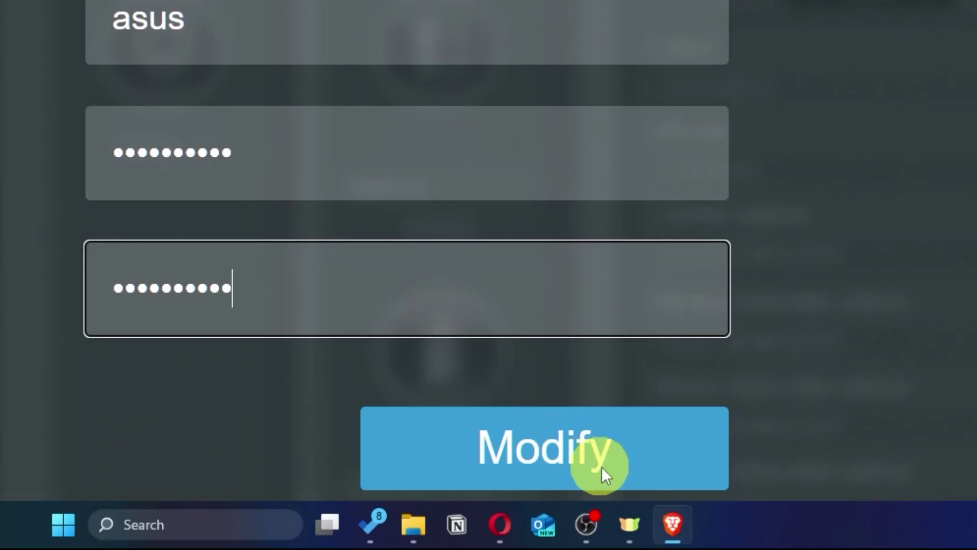
{"action": "left_click", "coordinate": [625, 459]}
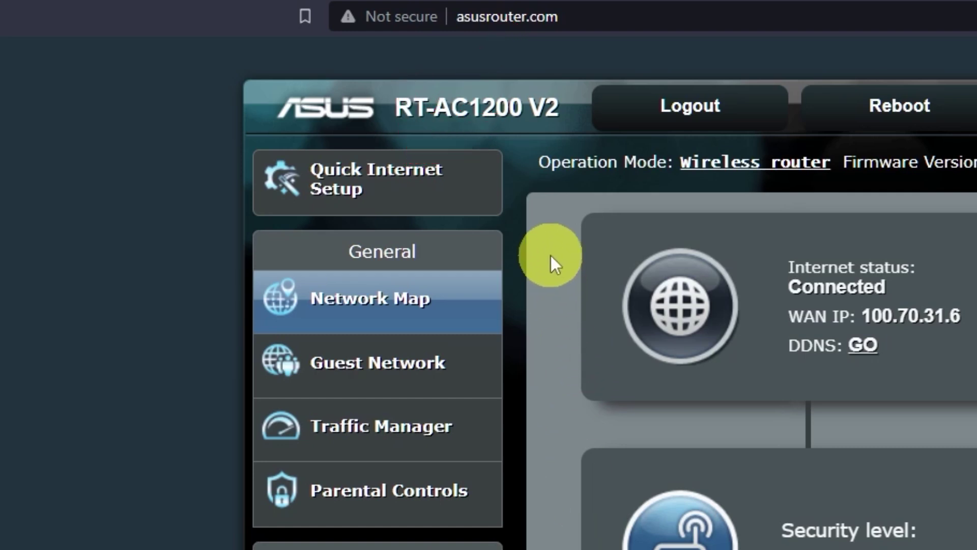
- Launch Quick Internet Setup and reveal the current 5 GHz and 2.4 GHz Wi-Fi passwords
{"action": "left_click", "coordinate": [428, 196]}
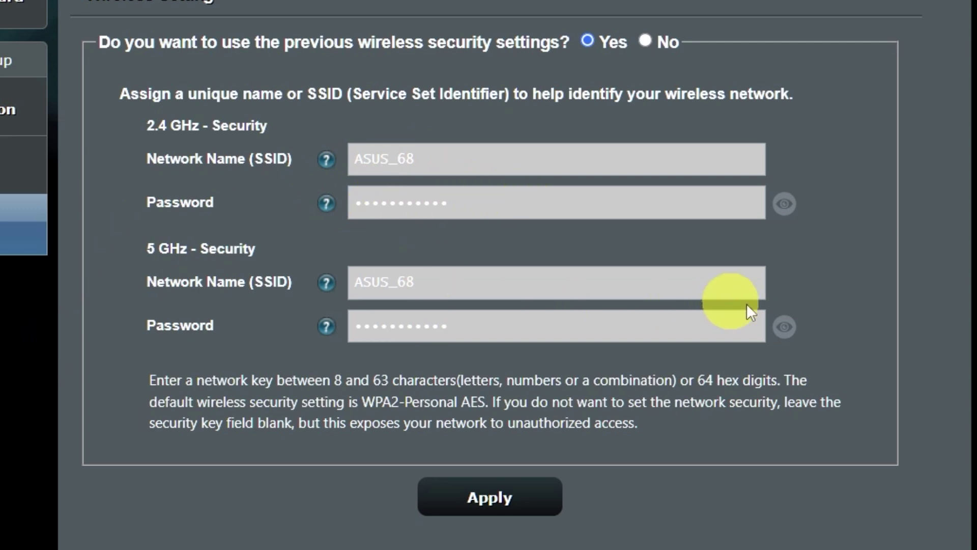
{"action": "left_click", "coordinate": [792, 330]}
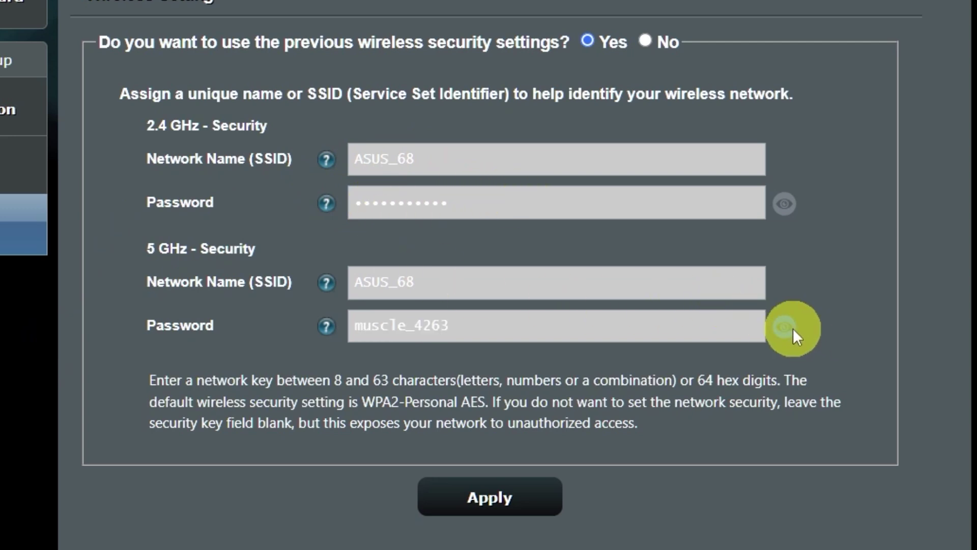
{"action": "left_click", "coordinate": [780, 213]}
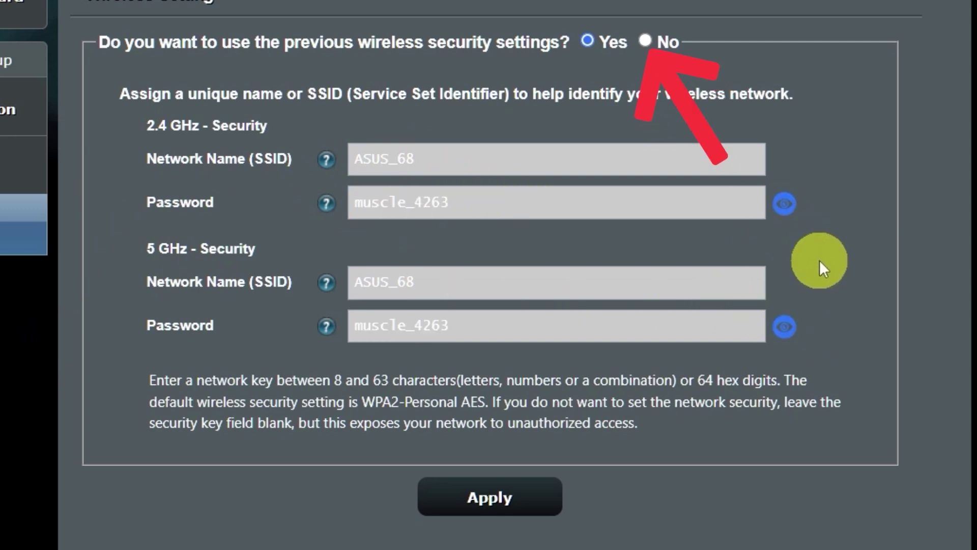
- Set a new Wi-Fi password, accept the weak-password warning, and complete the wizard
{"action": "left_click", "coordinate": [646, 41]}
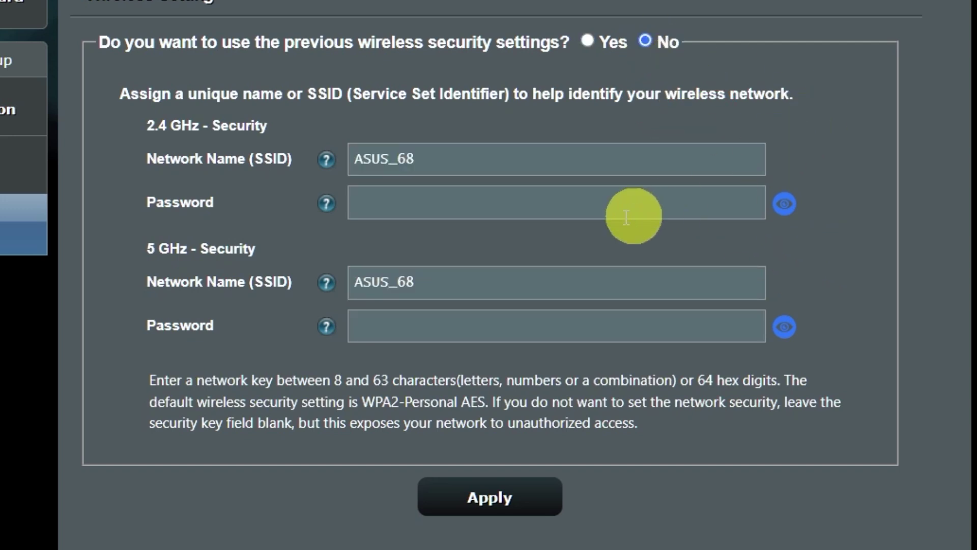
{"action": "left_click", "coordinate": [583, 206]}
{"action": "type", "text": "1"}
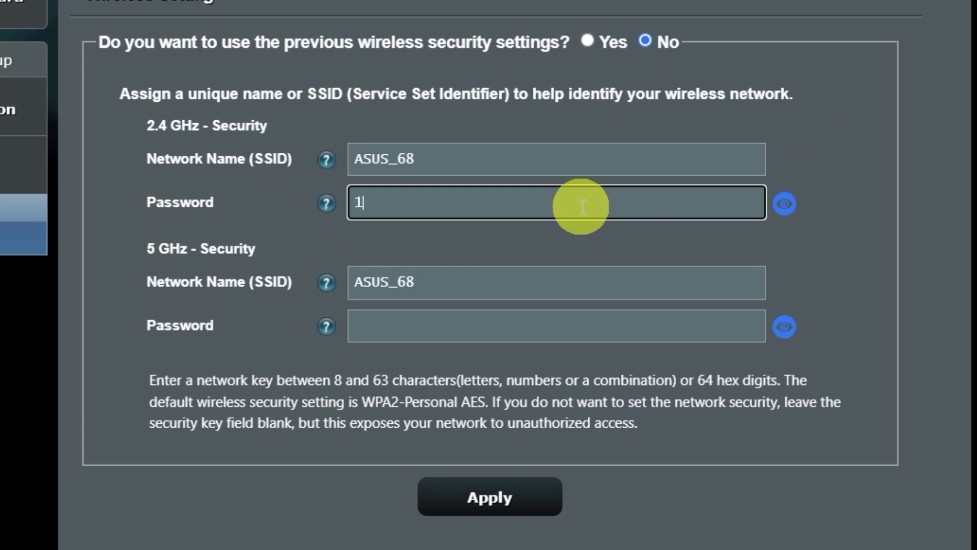
{"action": "type", "text": "23456789"}
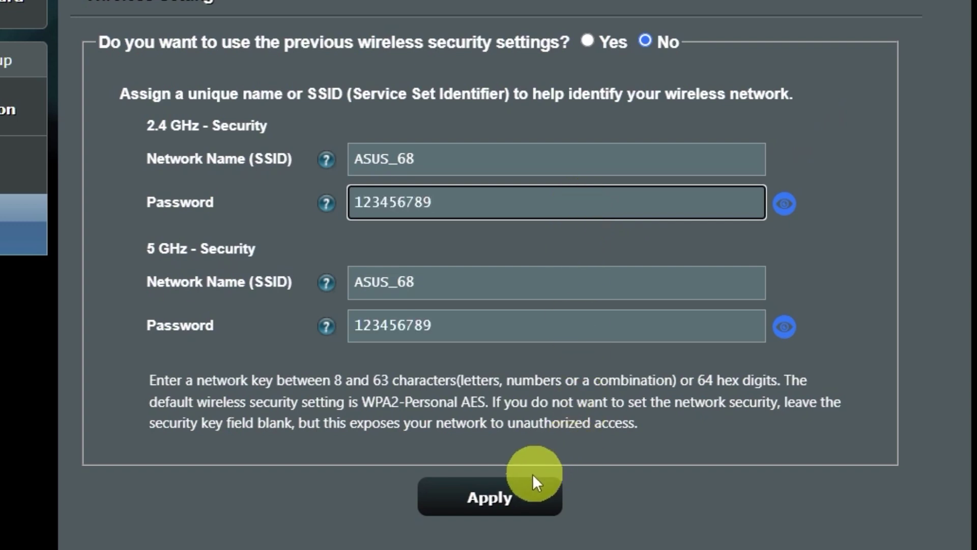
{"action": "left_click", "coordinate": [508, 496]}
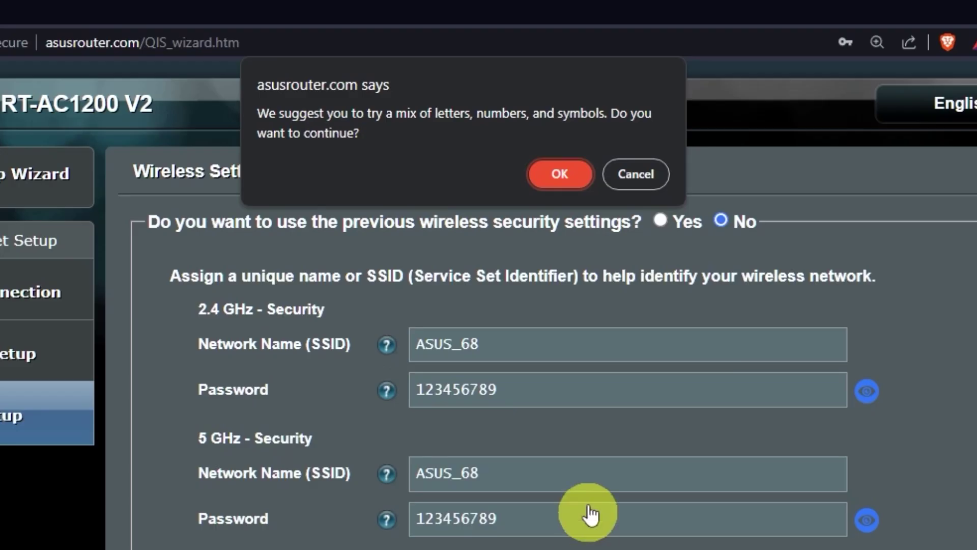
{"action": "left_click", "coordinate": [577, 175]}
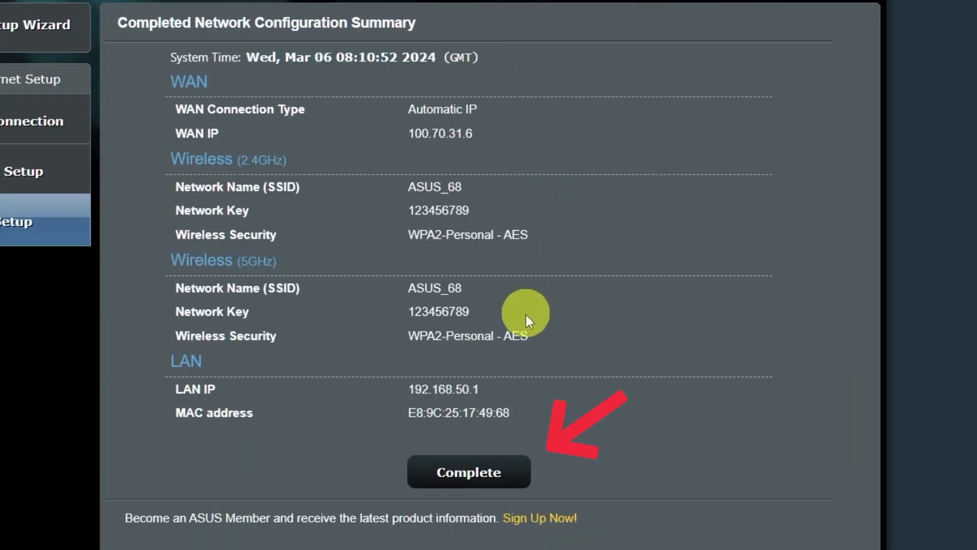
{"action": "left_click", "coordinate": [486, 473]}
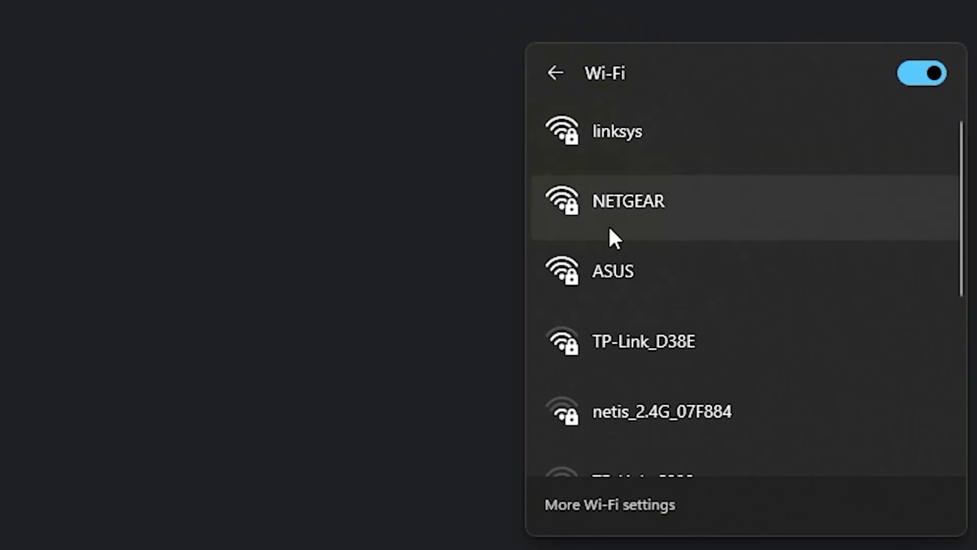
- Join the ASUS Wi-Fi network from Windows using the new security key
{"action": "left_click", "coordinate": [639, 265]}
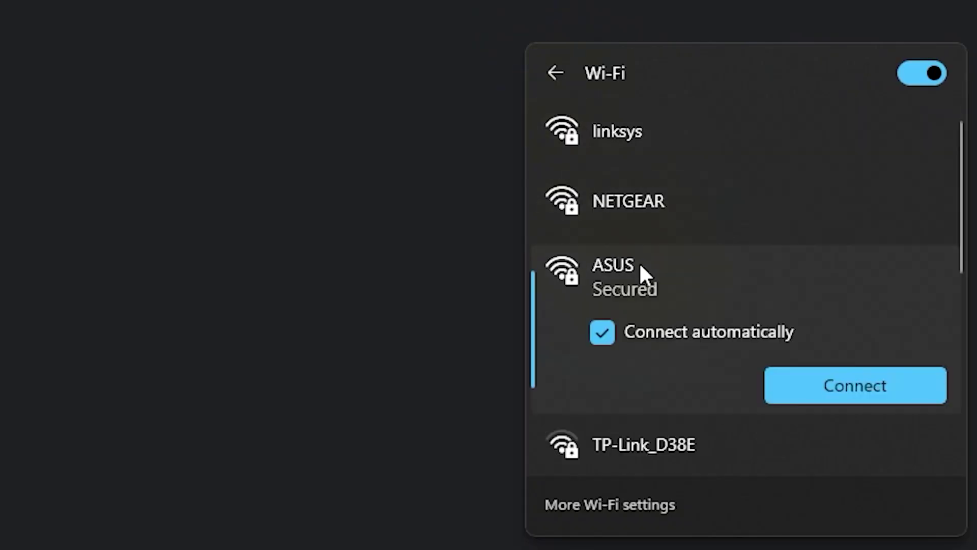
{"action": "left_click", "coordinate": [815, 384]}
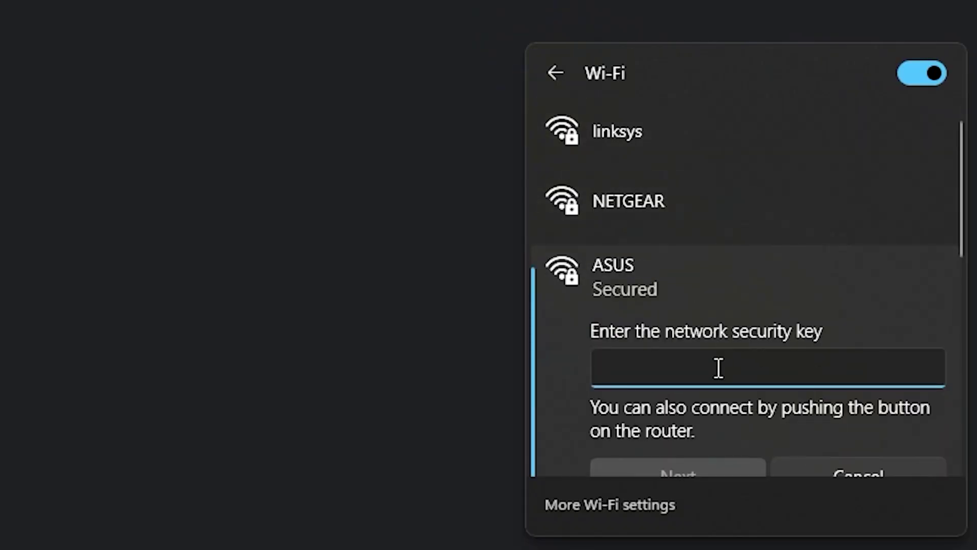
{"action": "type", "text": "●●●●●●●●●"}
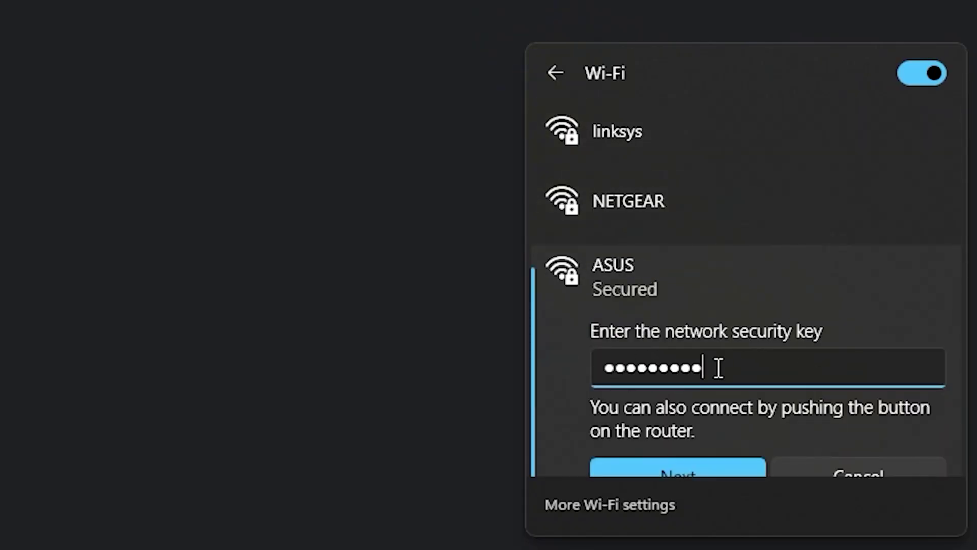
{"action": "left_click", "coordinate": [694, 460]}
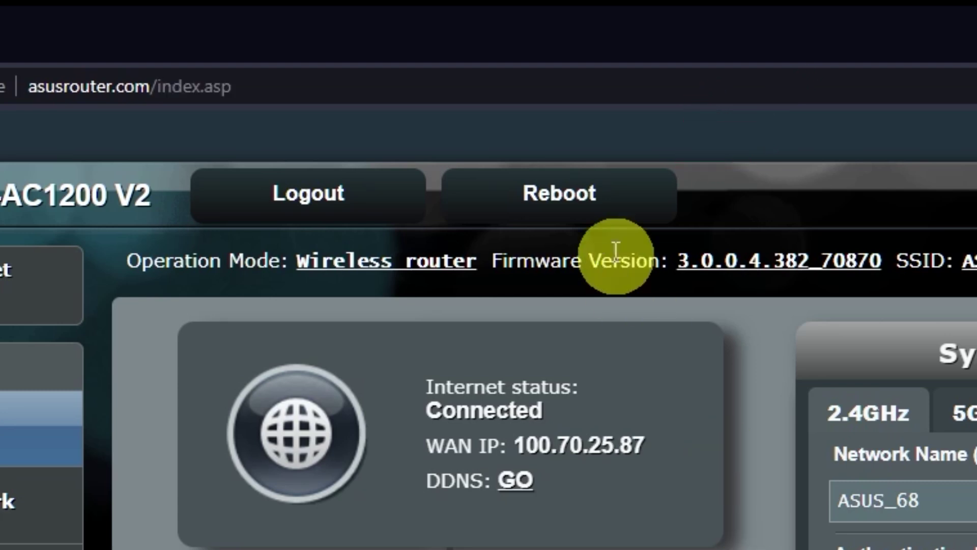
- Reboot the router and confirm the restart
{"action": "left_click", "coordinate": [596, 204]}
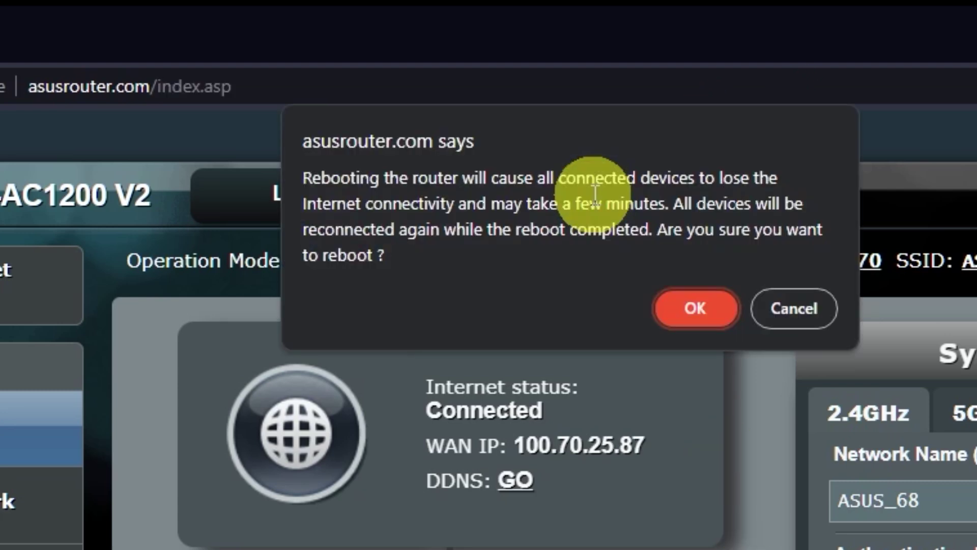
{"action": "left_click", "coordinate": [699, 312]}
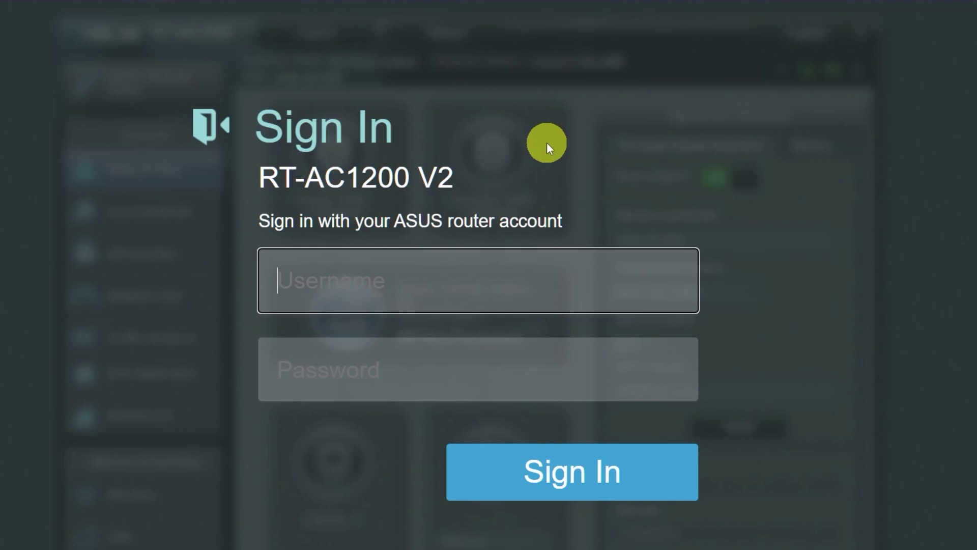
- Test internet access with a Google search in a new tab
{"action": "left_click", "coordinate": [260, 12]}
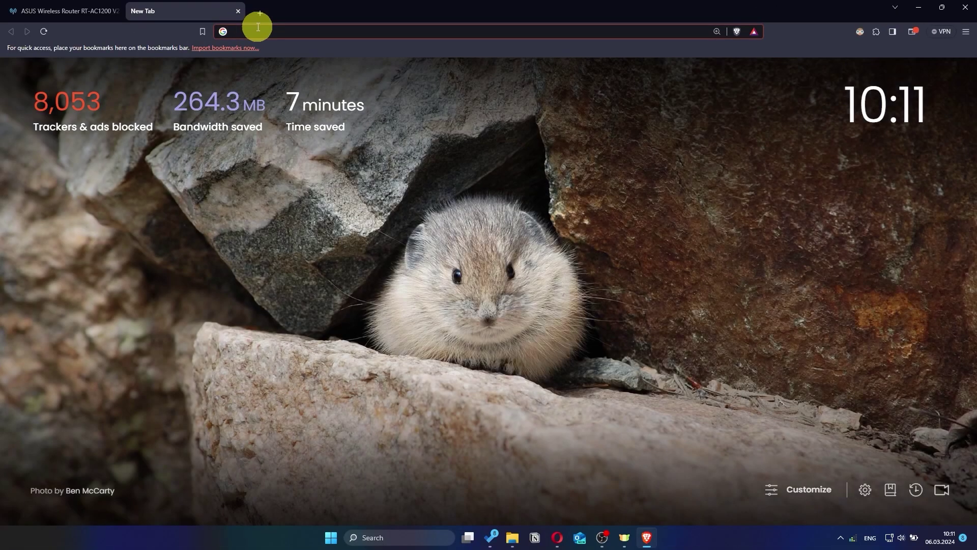
{"action": "type", "text": "gg"}
{"action": "key", "text": "Return"}
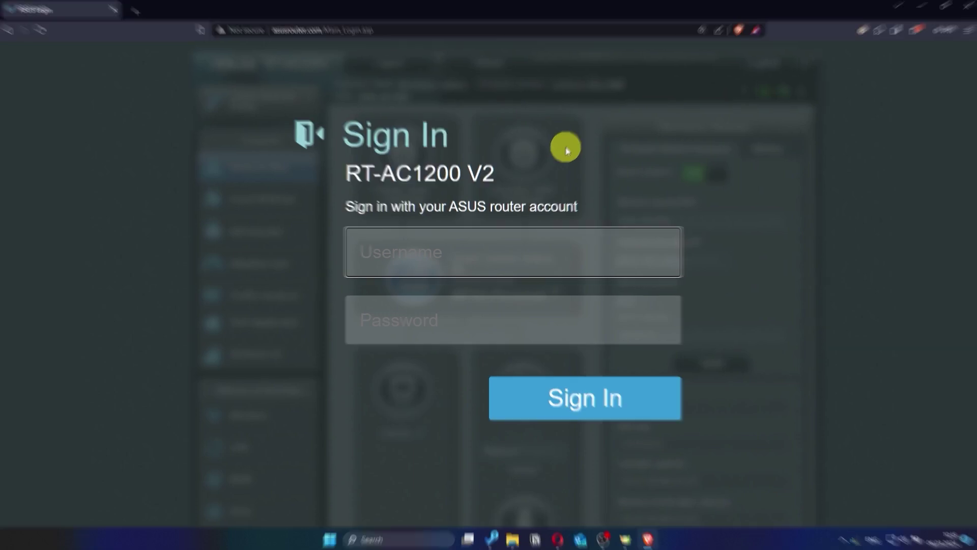
- Sign back into the router with login name asus and the new password
{"action": "type", "text": "a"}
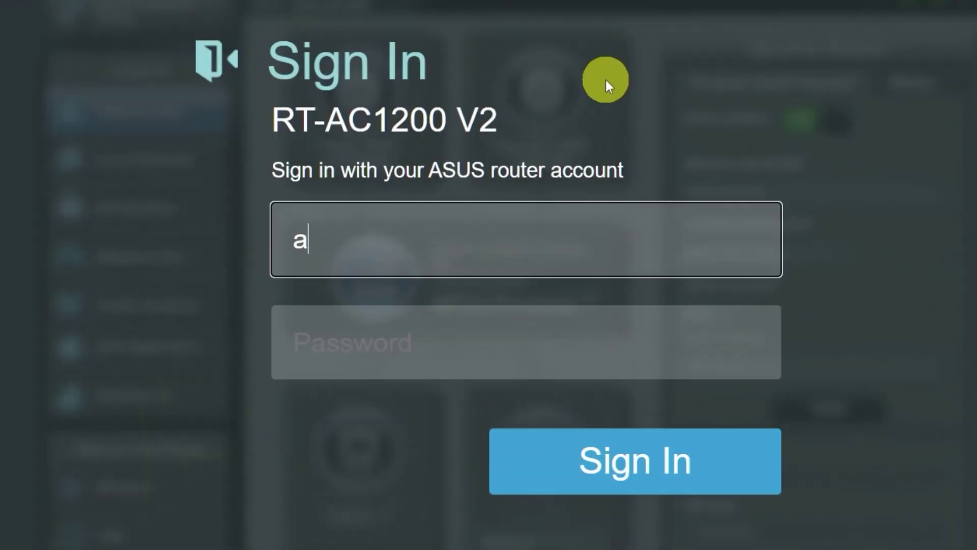
{"action": "type", "text": "sus"}
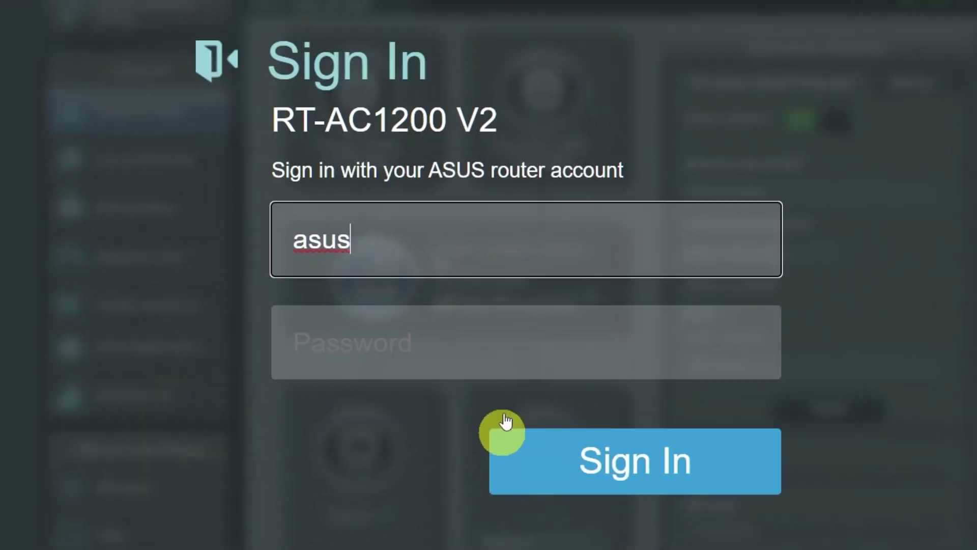
{"action": "left_click", "coordinate": [512, 348]}
{"action": "type", "text": "******"}
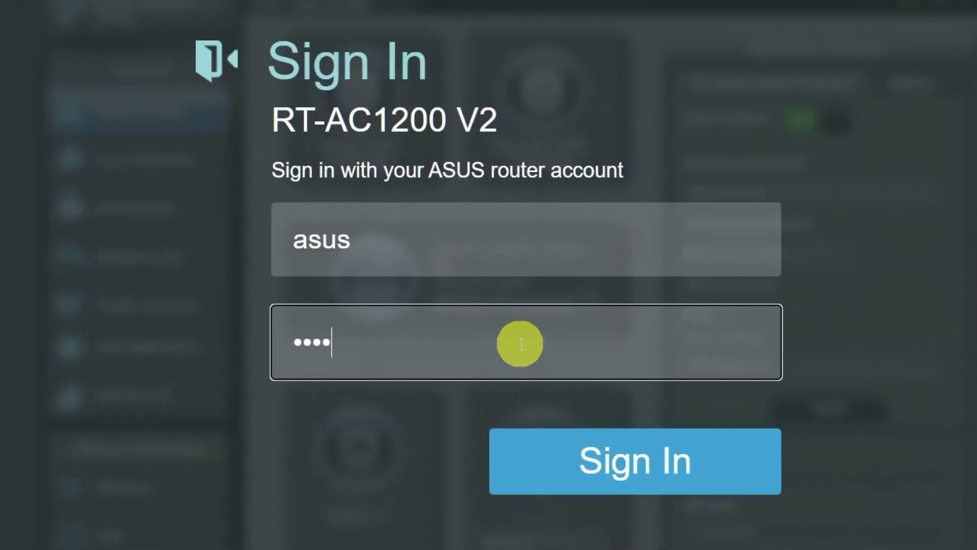
{"action": "type", "text": "****"}
{"action": "left_click", "coordinate": [618, 467]}
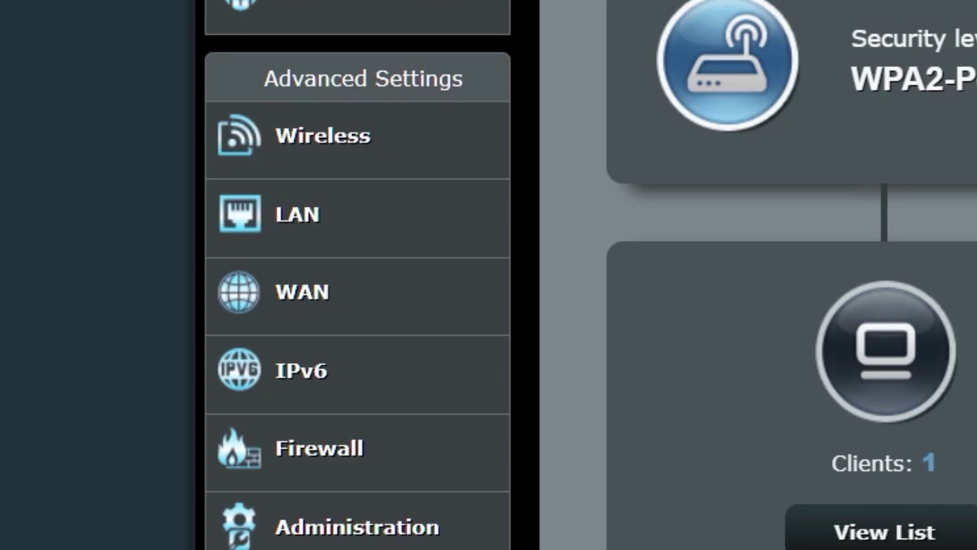
- Clone MAC address 9c:2d:cd:30:46:d9 into the WAN settings and apply it
{"action": "left_click", "coordinate": [402, 301]}
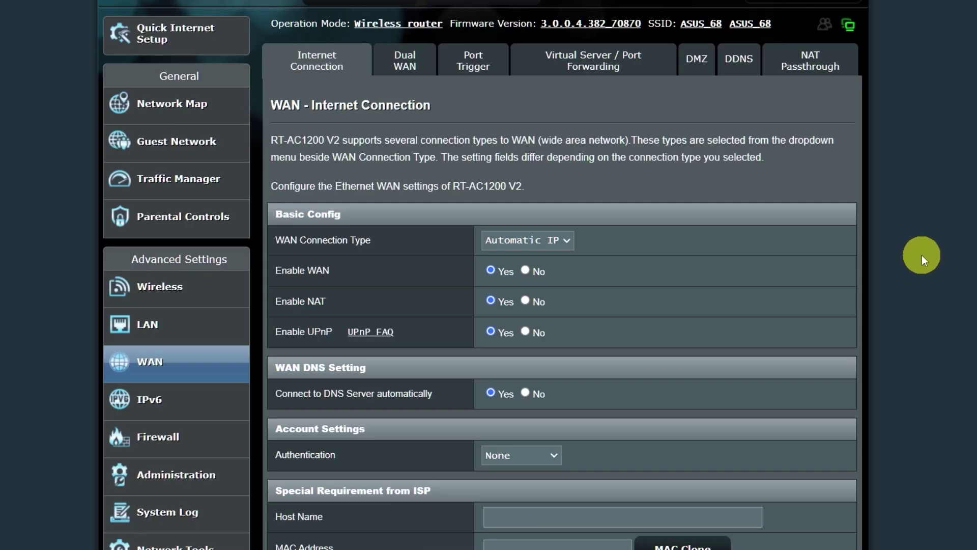
{"action": "scroll", "coordinate": [934, 254], "scroll_direction": "down", "scroll_amount": 1}
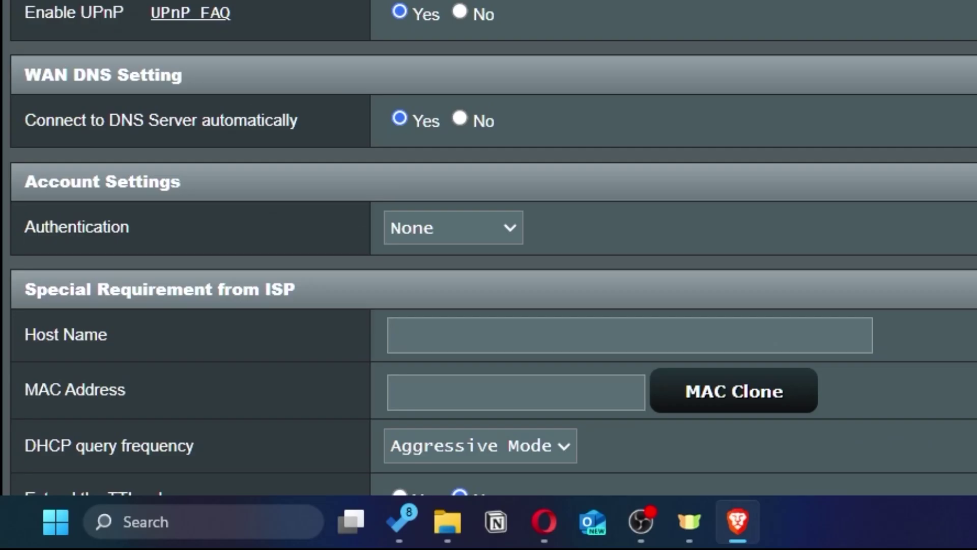
{"action": "scroll", "coordinate": [676, 191], "scroll_direction": "down", "scroll_amount": 3}
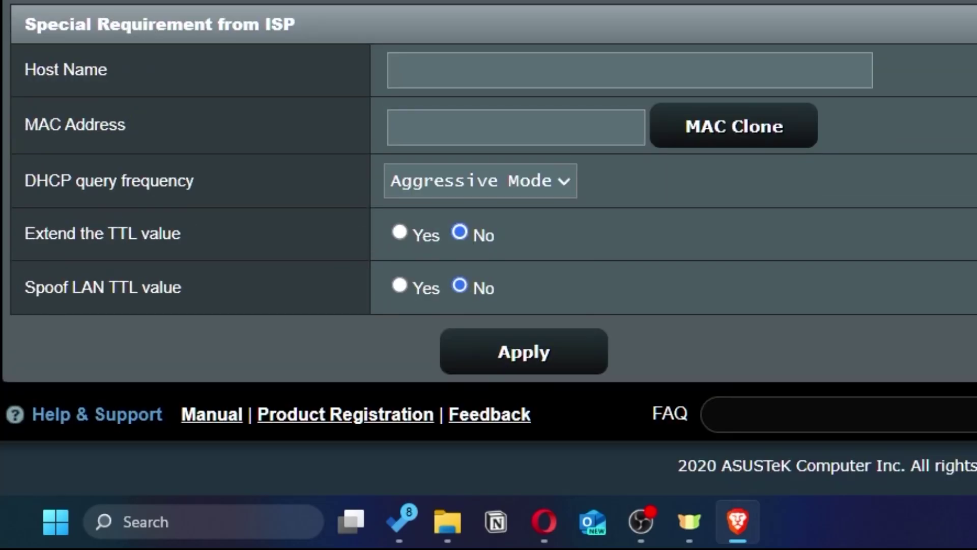
{"action": "left_click", "coordinate": [793, 144]}
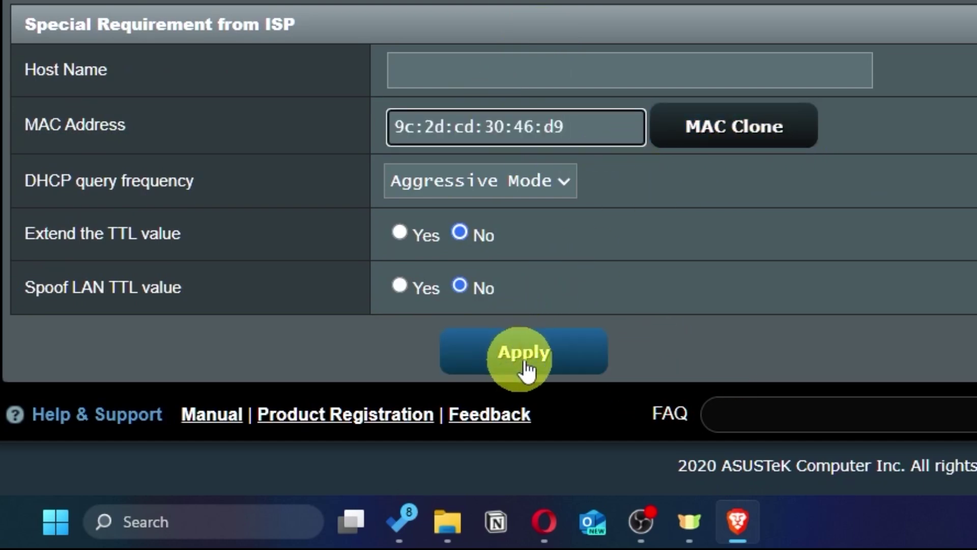
{"action": "left_click", "coordinate": [563, 356]}
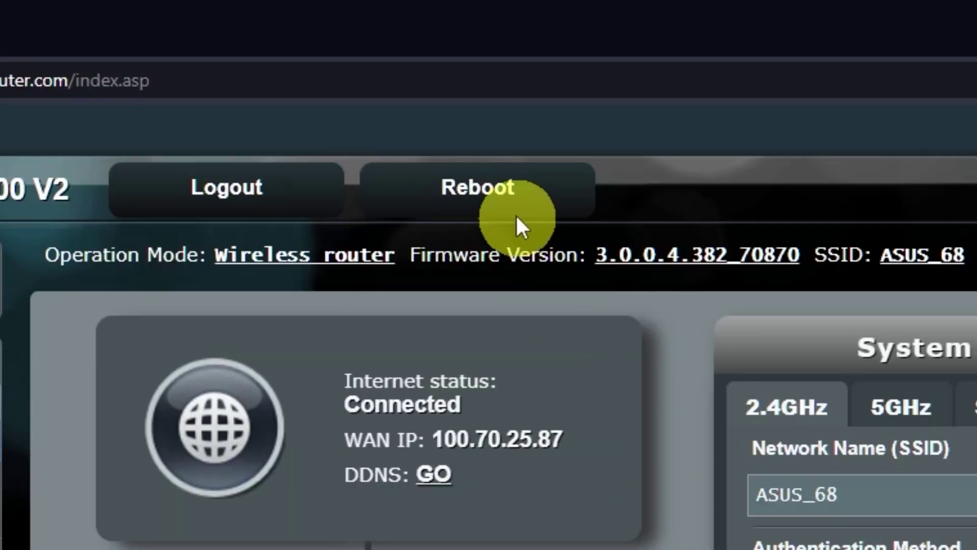
- Reboot the router again, then search 'gg' in a new tab to confirm internet access
{"action": "left_click", "coordinate": [517, 192]}
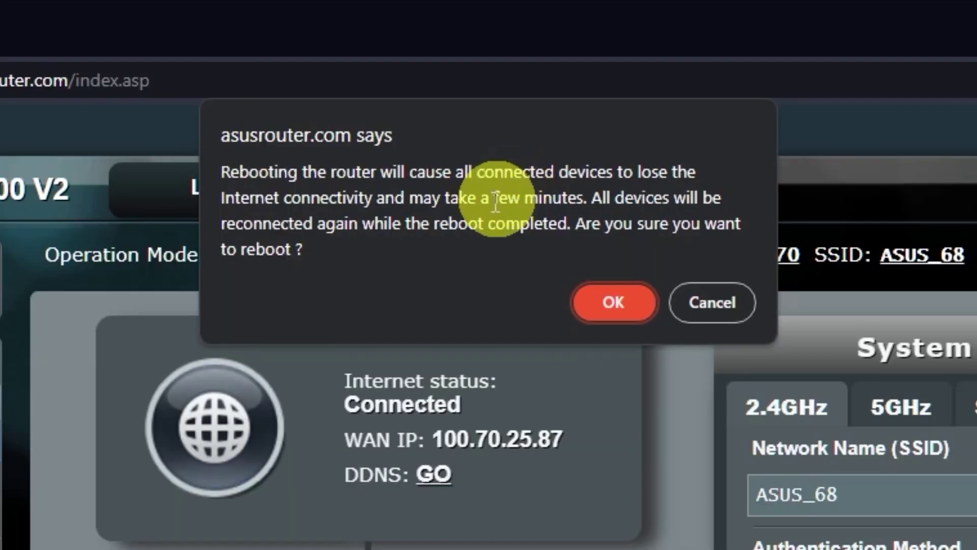
{"action": "left_click", "coordinate": [617, 305]}
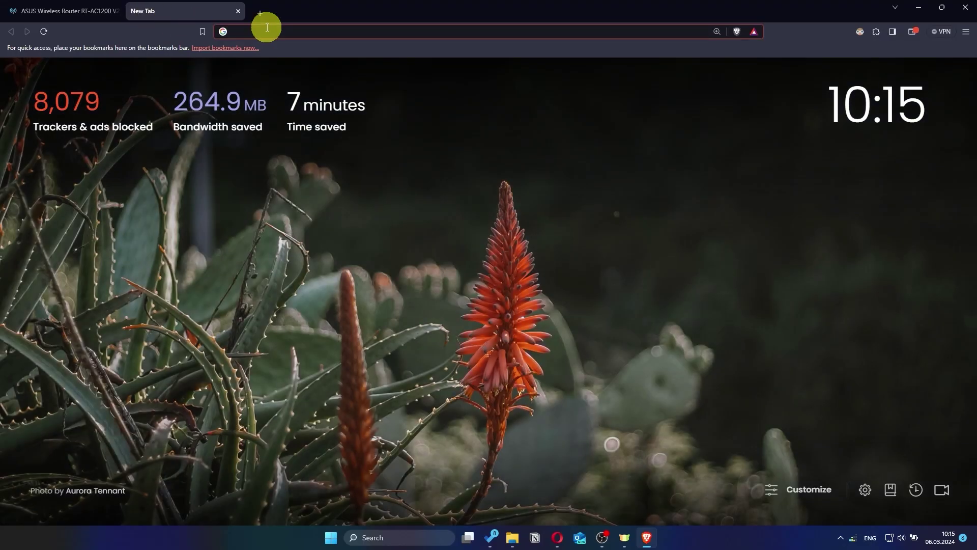
{"action": "left_click", "coordinate": [267, 27]}
{"action": "type", "text": "gg"}
{"action": "key", "text": "Return"}
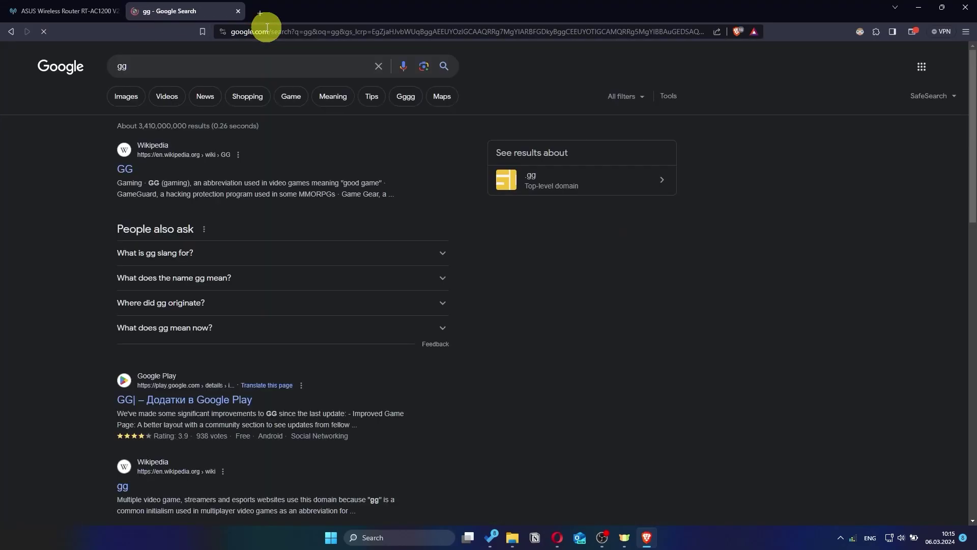